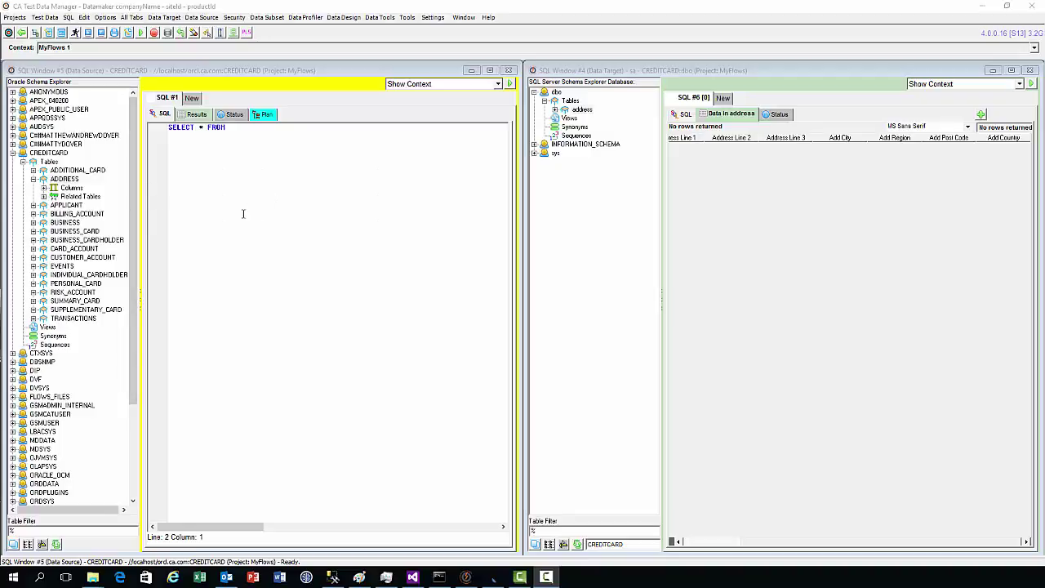
# - Activate SQL Window #5, the Oracle CREDITCARD data source query window
pyautogui.click(224, 71)
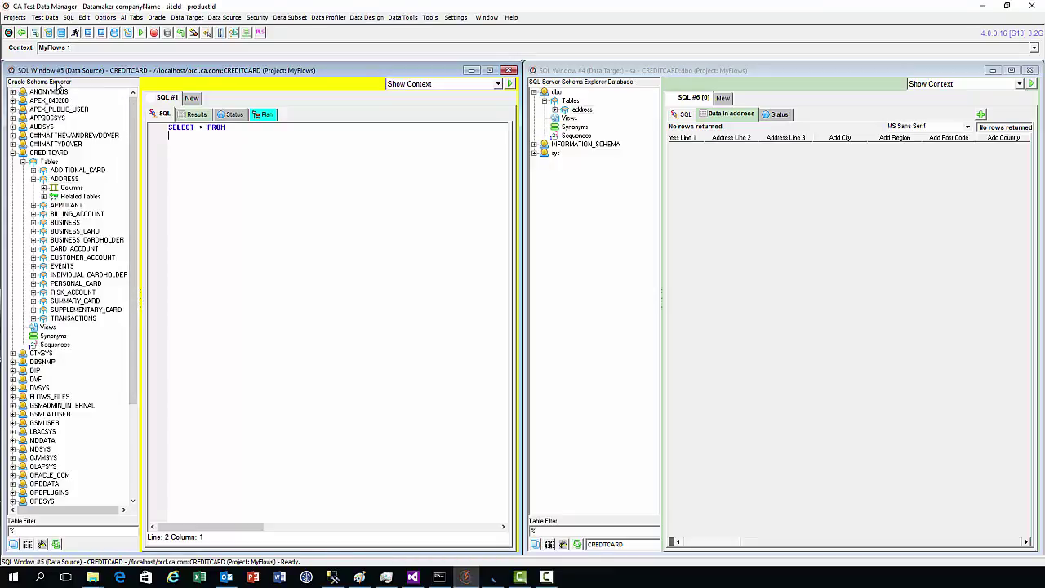
# - Query all 61 Oracle ADDRESS rows in a new tab, then activate the SQL Server target window
pyautogui.rightClick(65, 180)
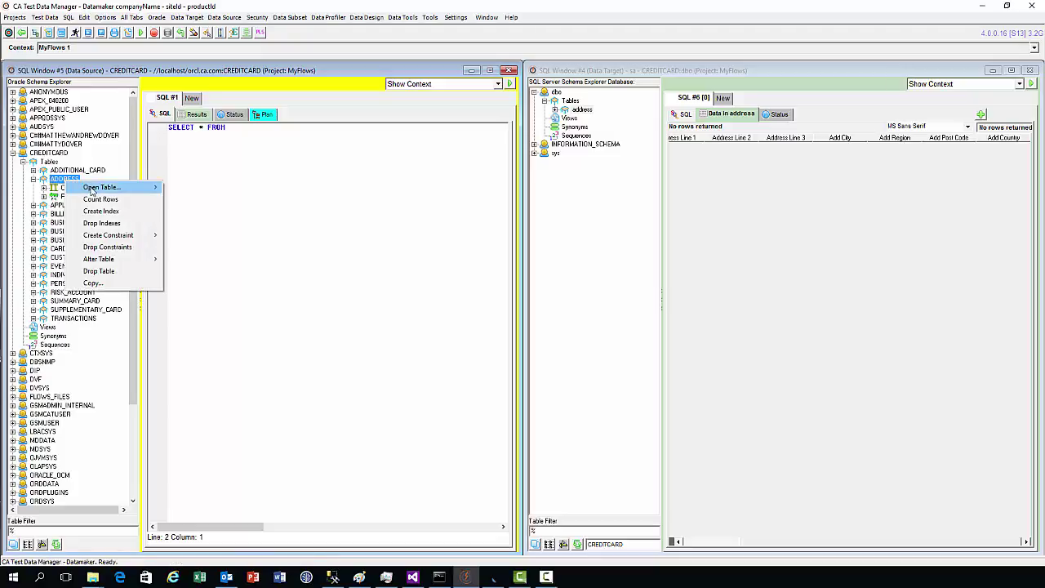
pyautogui.moveTo(91, 188)
pyautogui.click(204, 199)
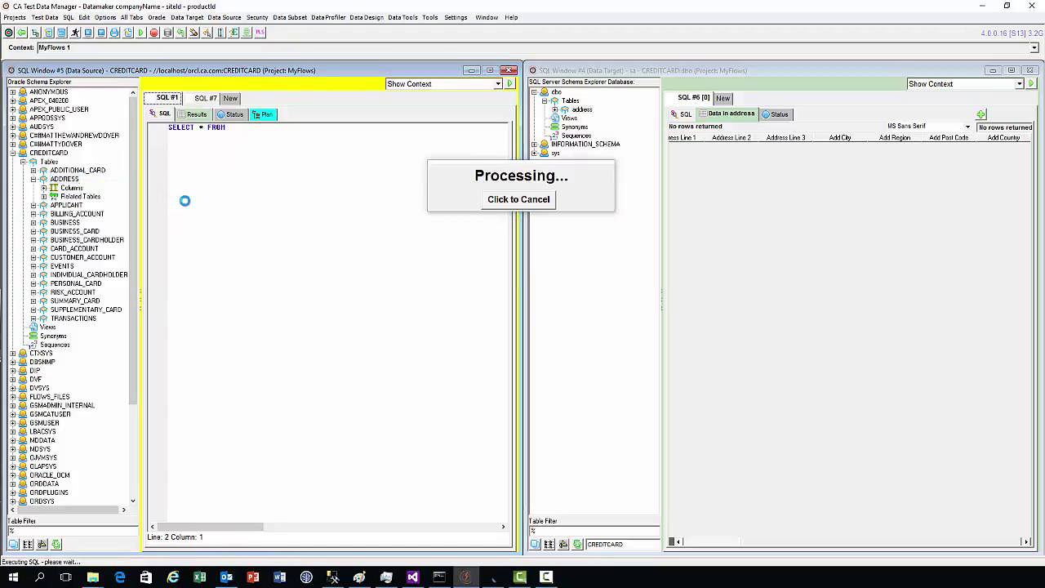
pyautogui.scroll(-5, 226, 243)
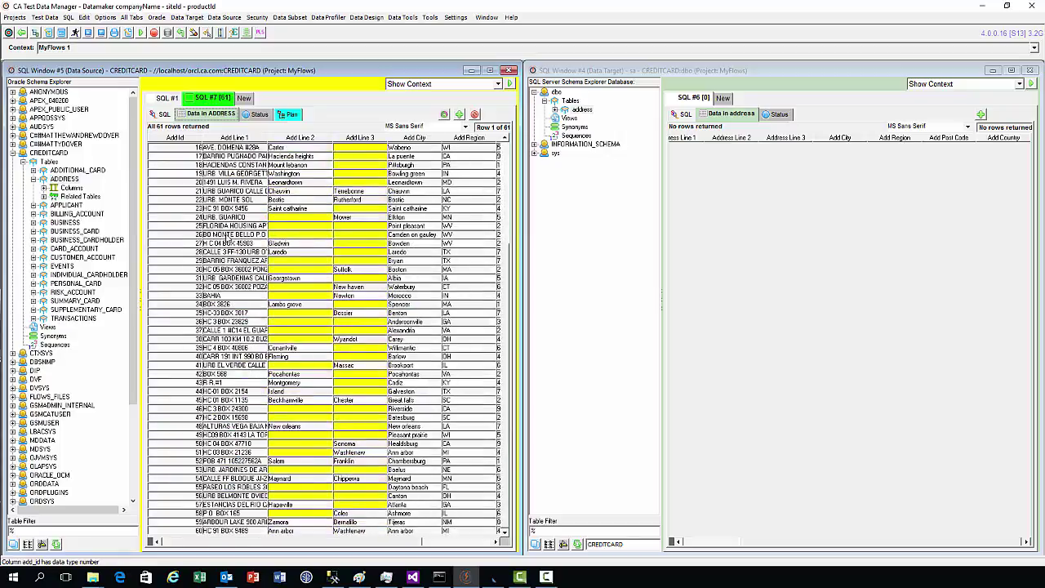
pyautogui.scroll(-1, 228, 294)
pyautogui.scroll(2, 220, 522)
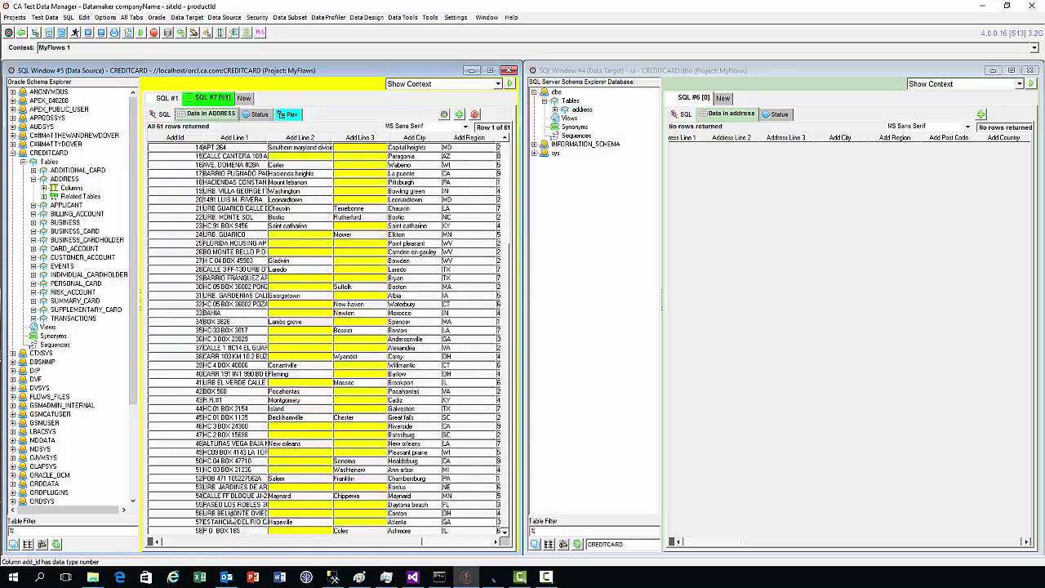
pyautogui.scroll(4, 232, 519)
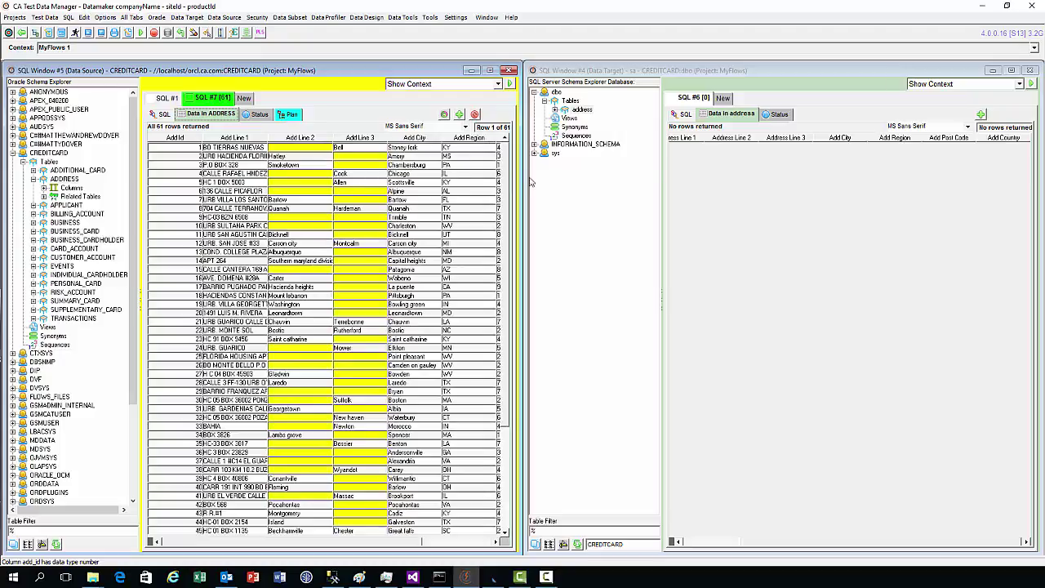
pyautogui.click(727, 77)
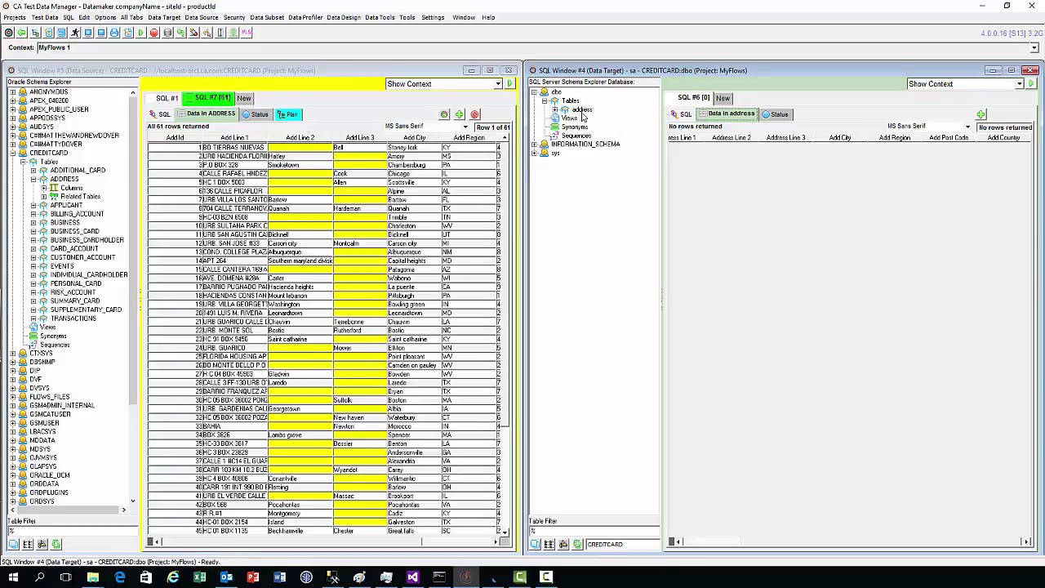
# - Query all rows of the SQL Server address table in a new tab, showing it is empty
pyautogui.rightClick(579, 113)
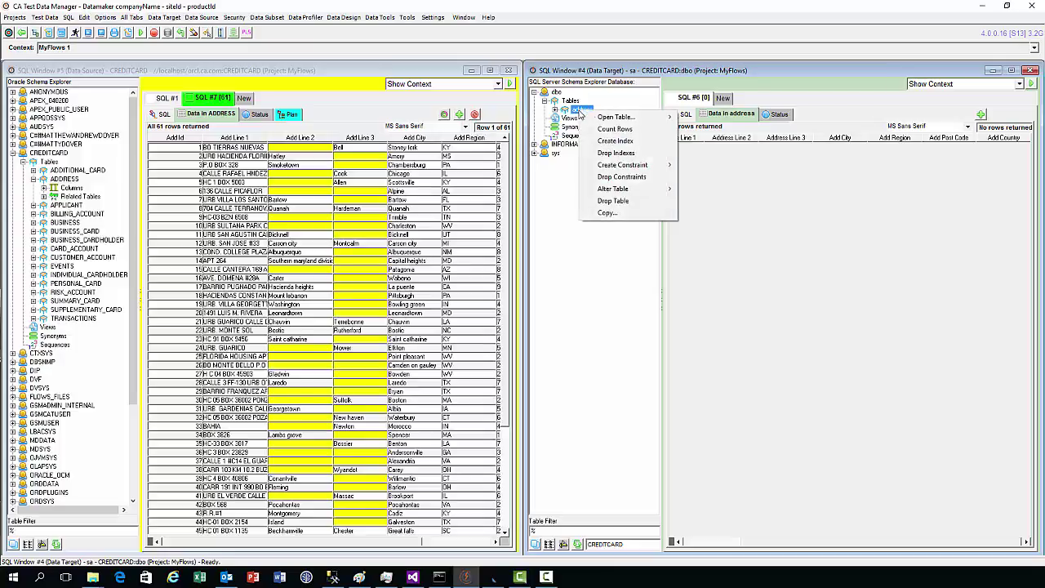
pyautogui.moveTo(657, 121)
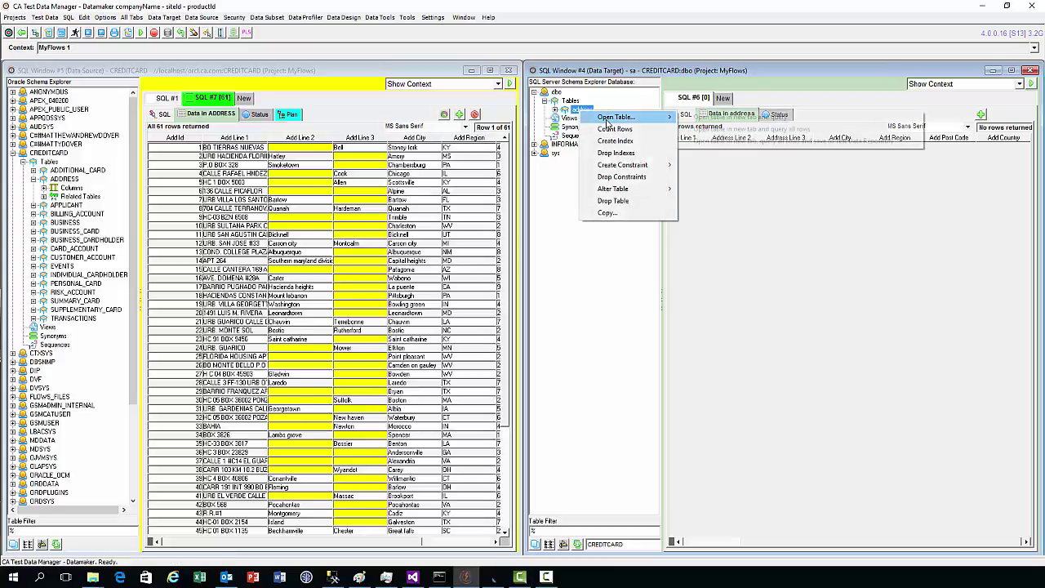
pyautogui.click(727, 129)
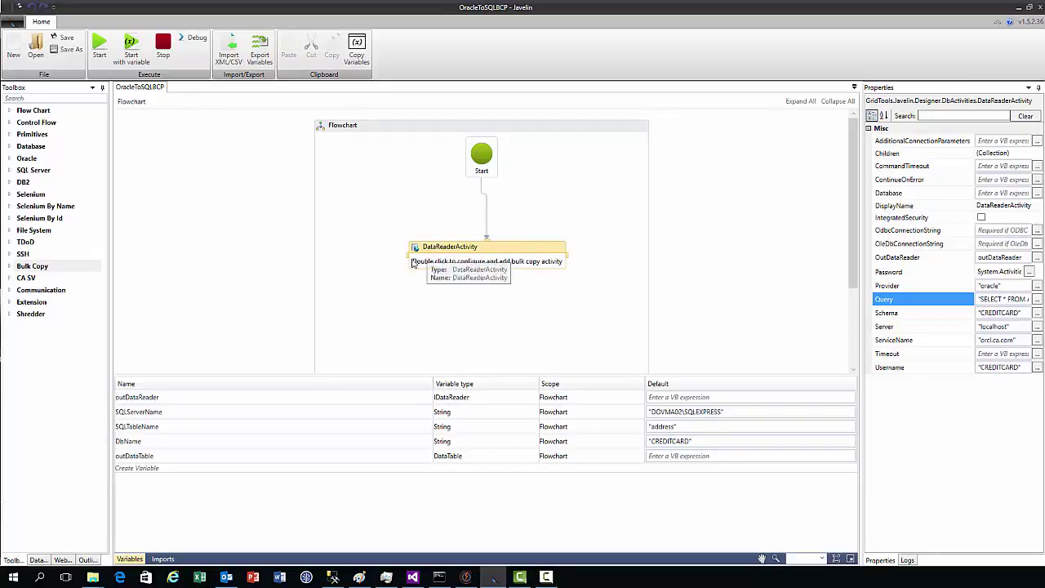
# - Expand the Bulk Copy Toolbox category and select the Data Reader activity
pyautogui.click(10, 267)
pyautogui.click(40, 278)
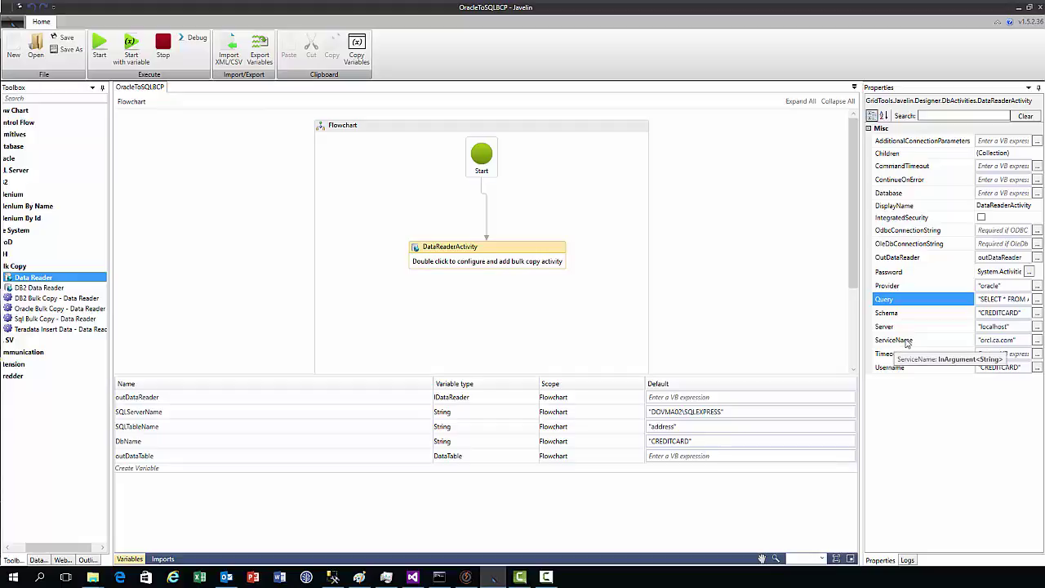
pyautogui.click(906, 342)
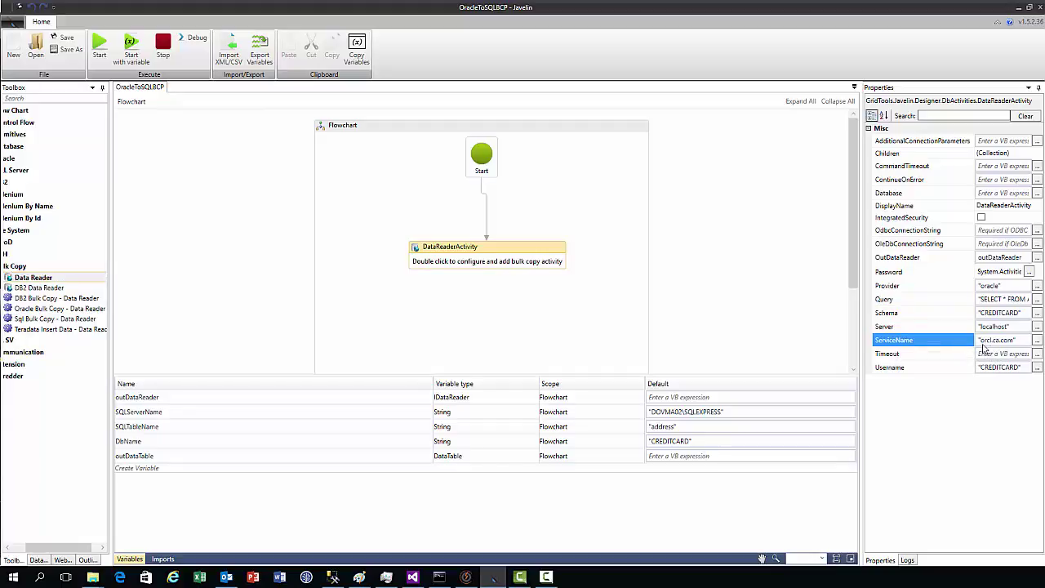
pyautogui.click(892, 328)
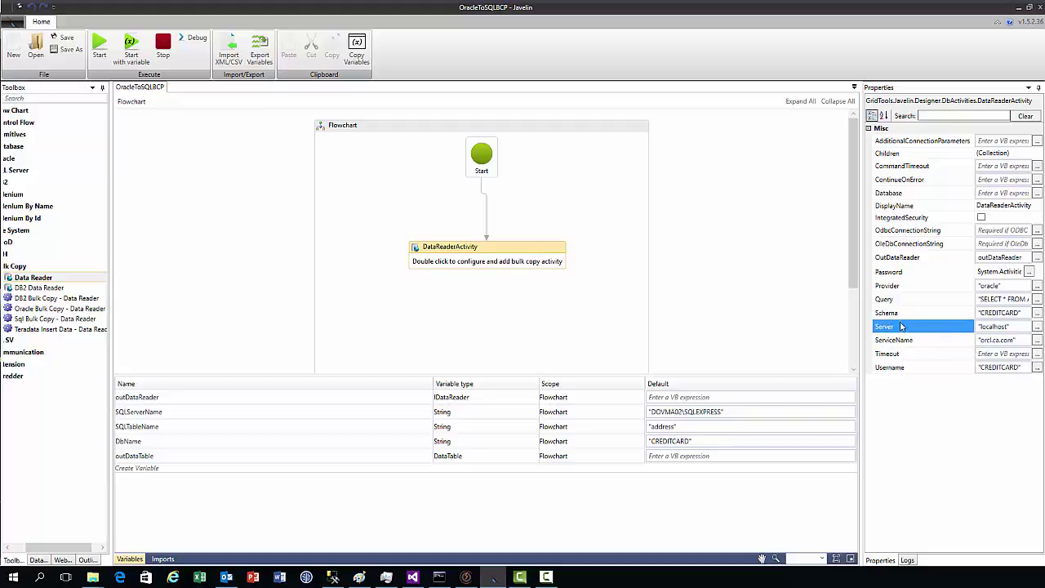
pyautogui.click(883, 315)
pyautogui.click(890, 368)
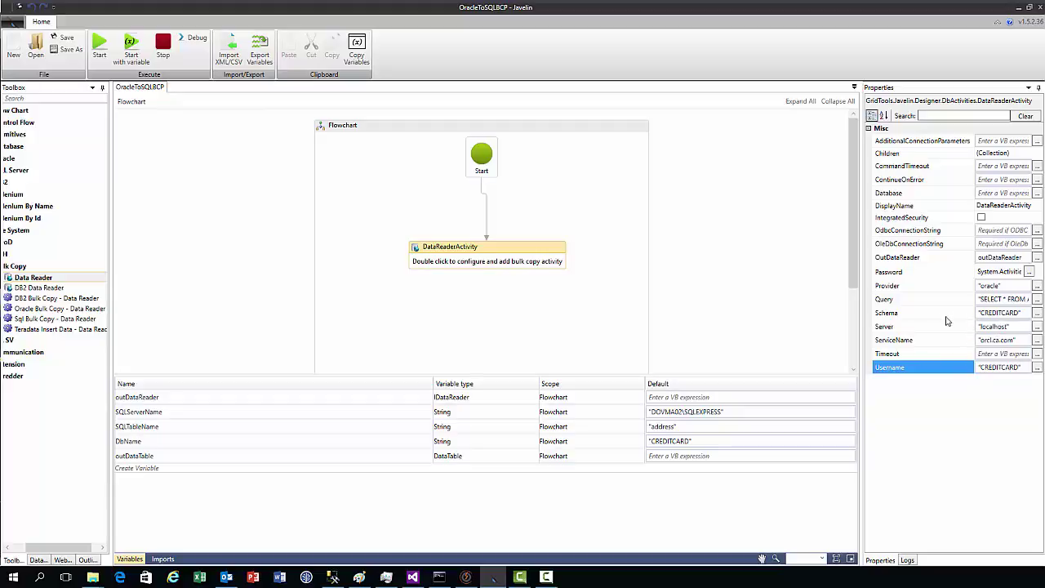
pyautogui.click(923, 299)
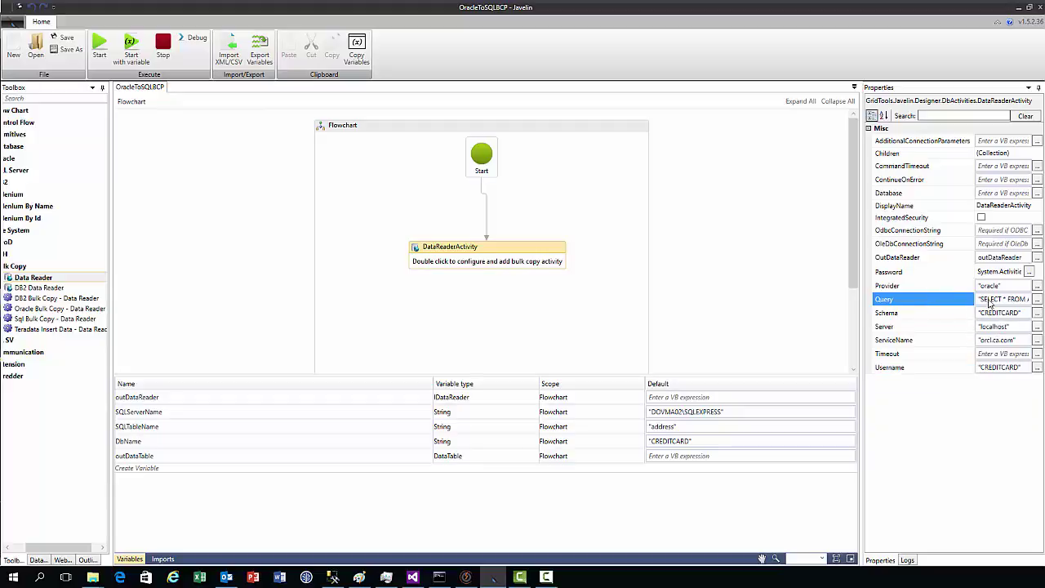
pyautogui.click(1028, 271)
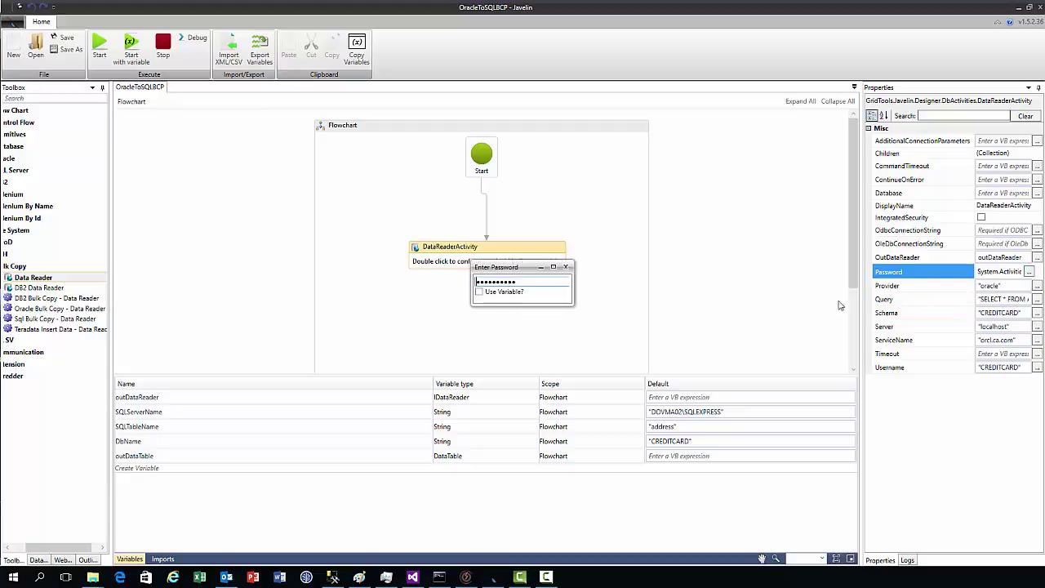
pyautogui.click(567, 269)
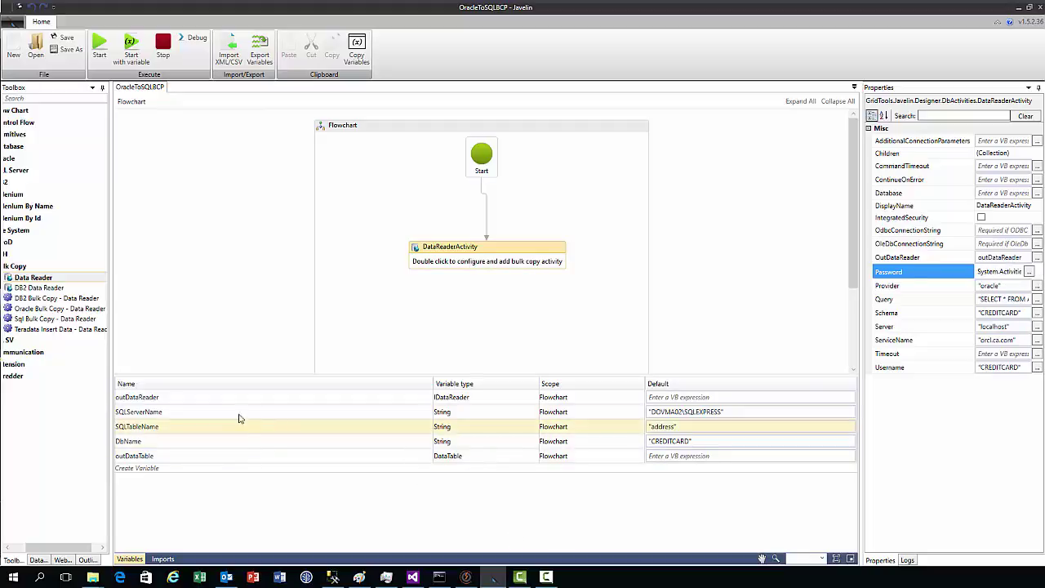
pyautogui.click(191, 400)
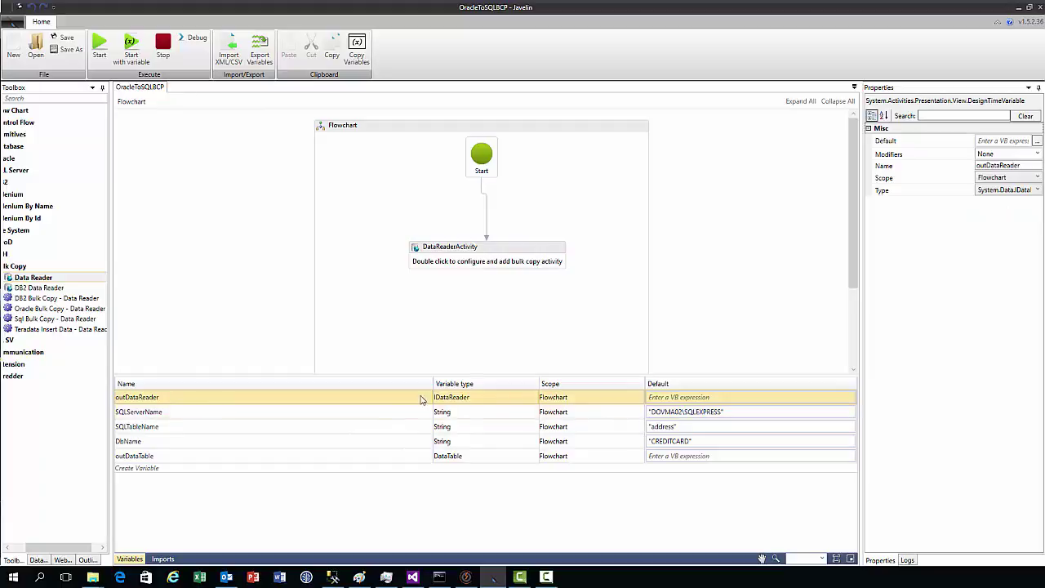
pyautogui.click(489, 254)
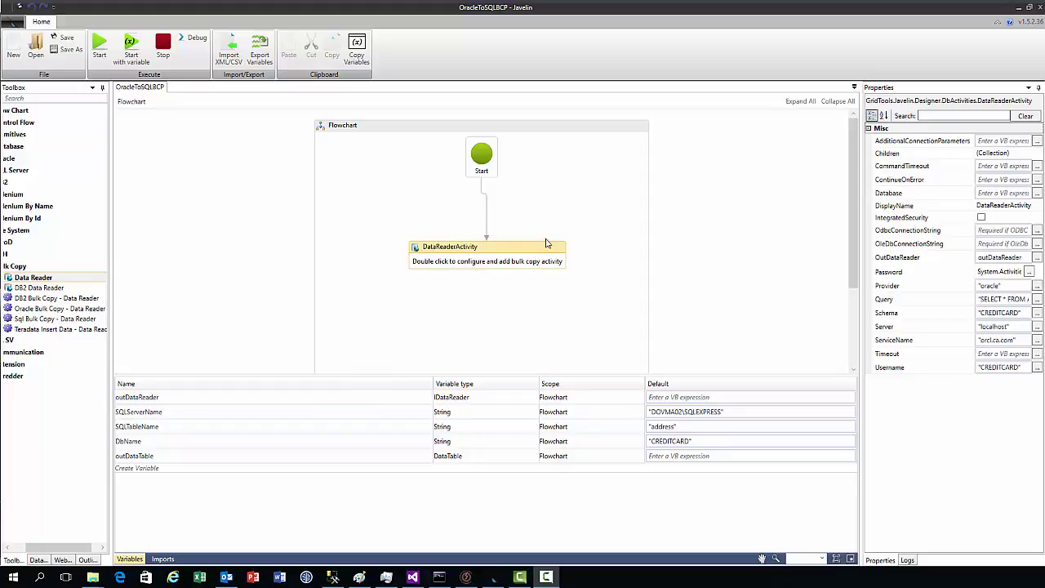
# - Open the DataReaderActivity and inspect its nested Sql Bulk Copy - Data Reader step
pyautogui.doubleClick(510, 257)
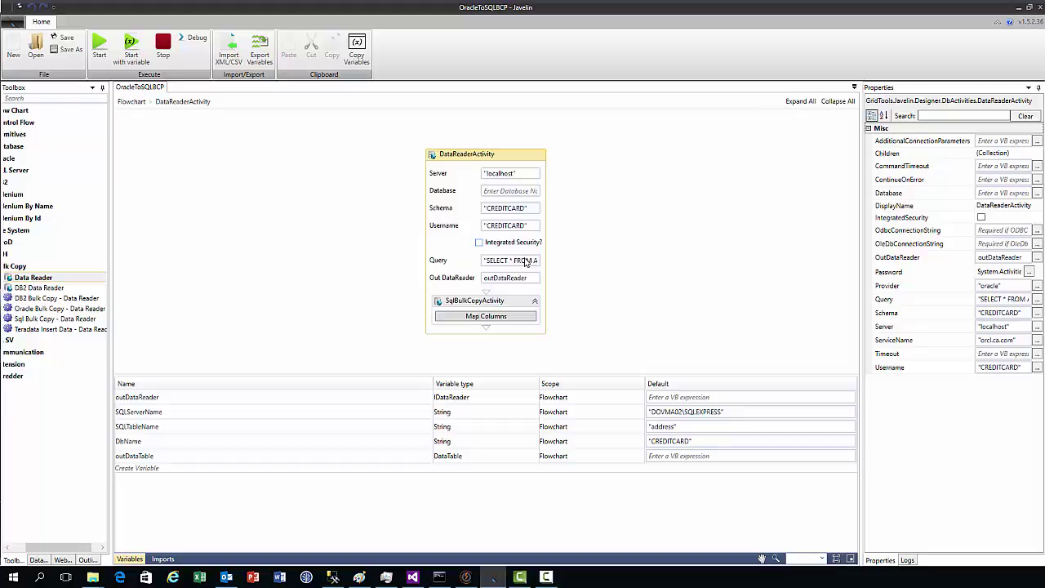
pyautogui.click(493, 306)
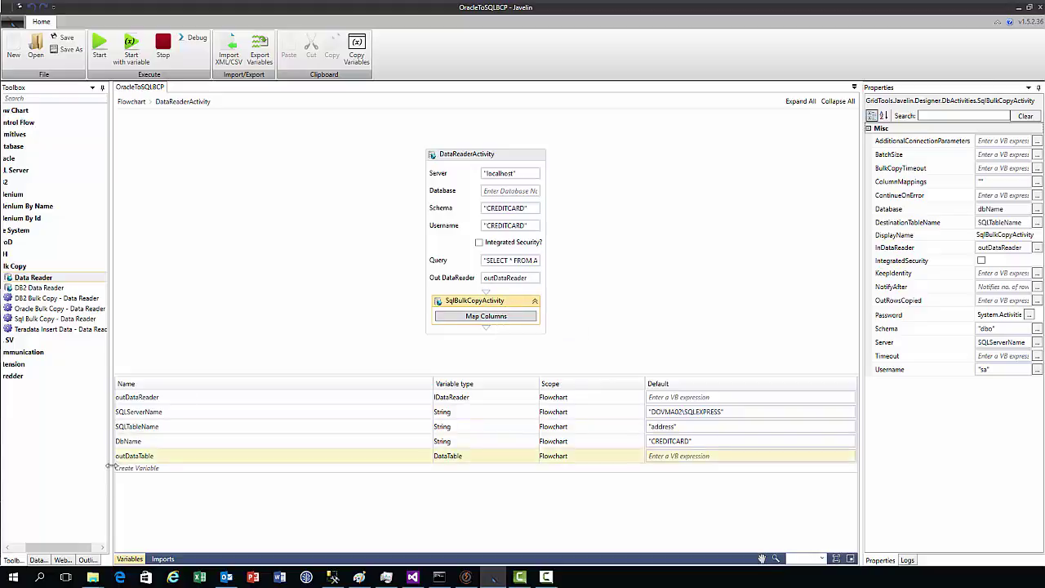
pyautogui.moveTo(61, 553); pyautogui.dragTo(48, 553)
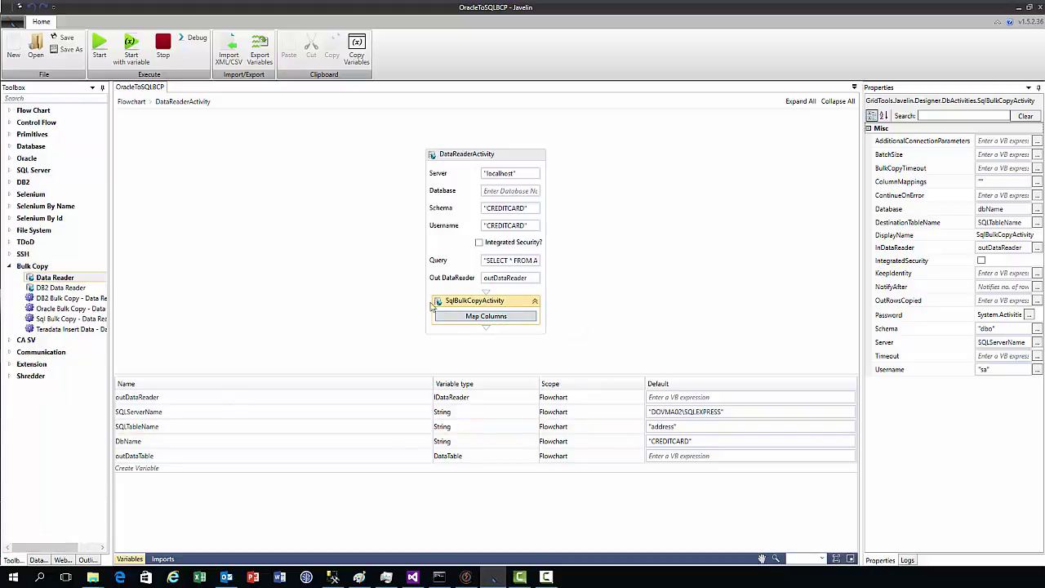
pyautogui.click(51, 319)
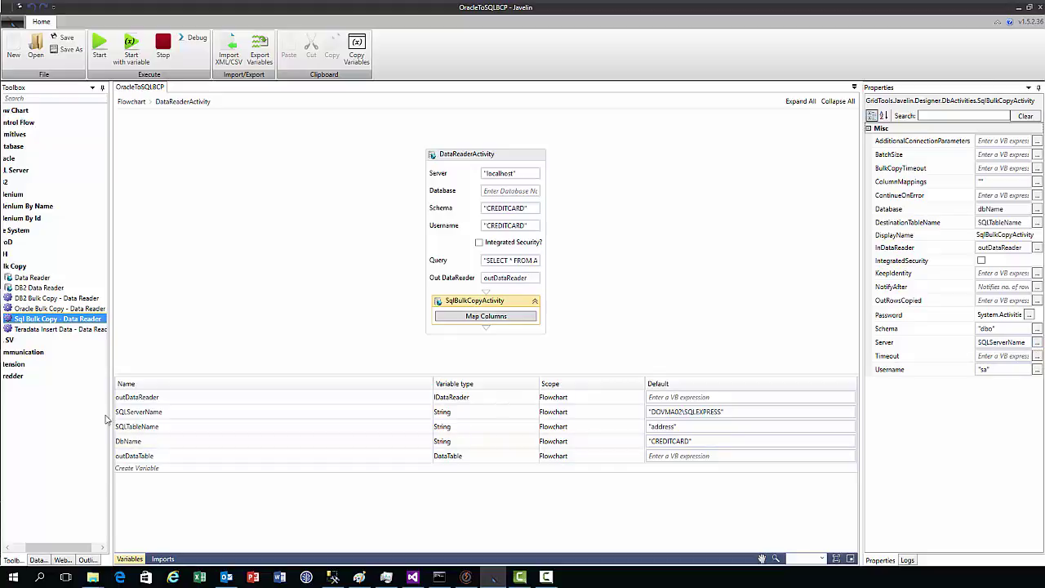
# - Check the SQLServerName variable, the Oracle connection settings and the bulk copy settings
pyautogui.click(140, 415)
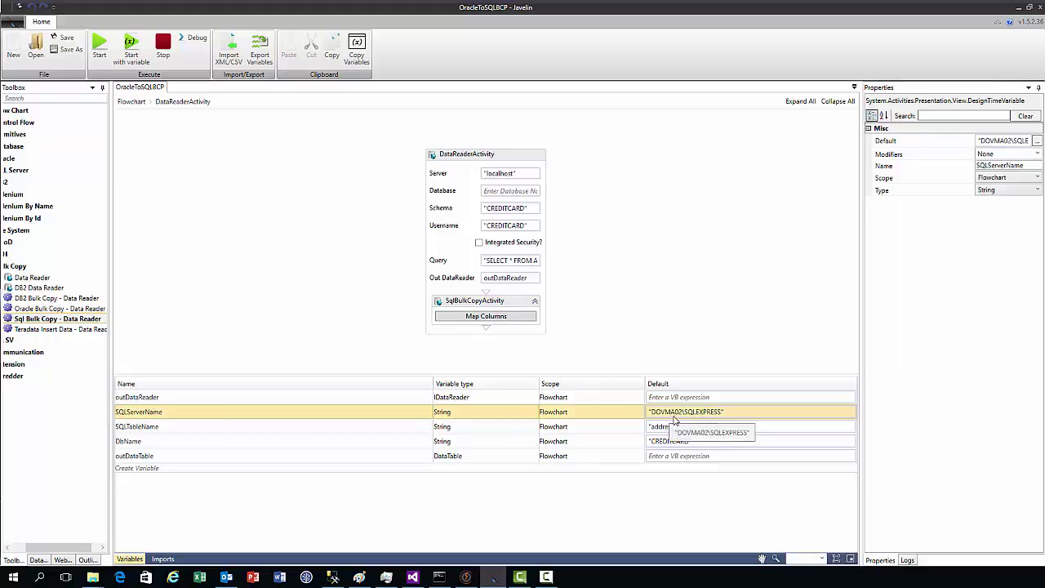
pyautogui.click(494, 299)
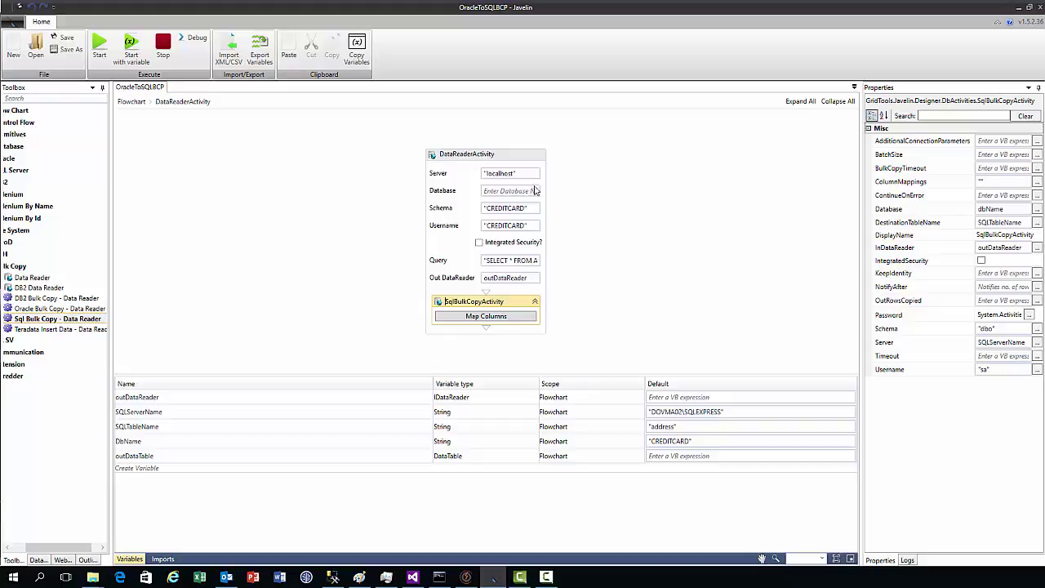
pyautogui.click(433, 161)
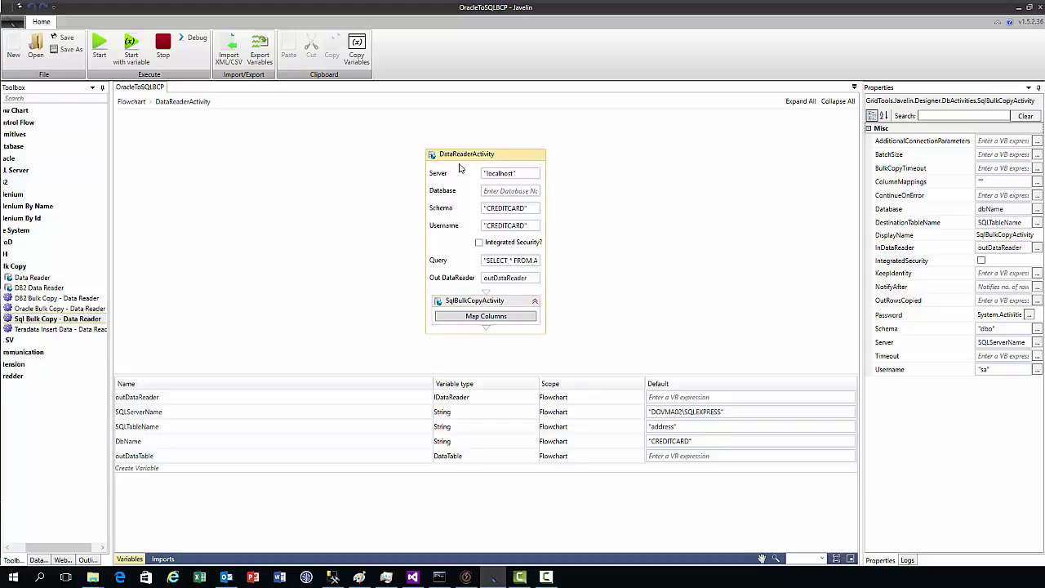
pyautogui.click(521, 308)
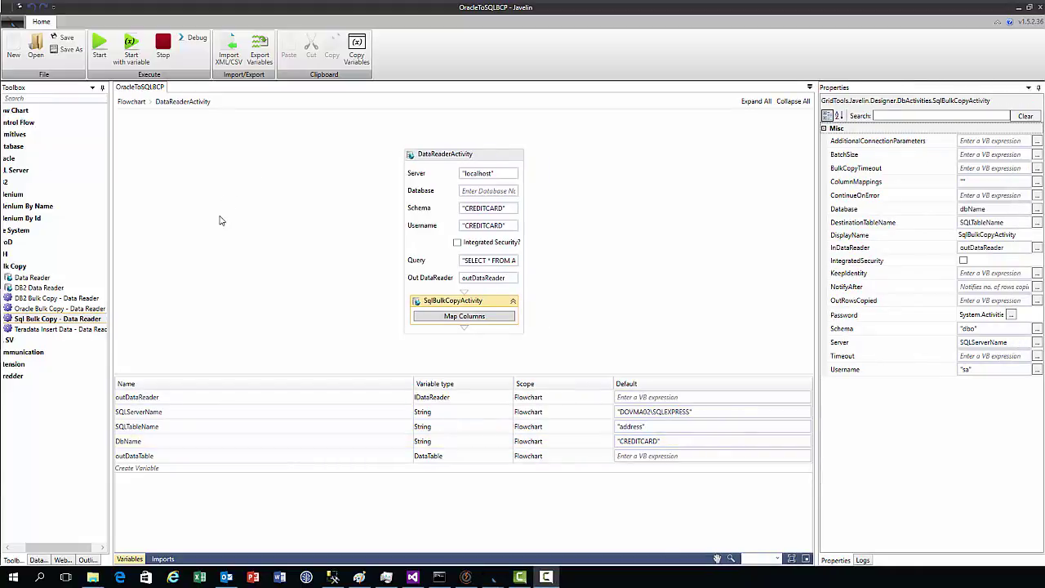
# - Save the OracleToSQLBCP flow and run it until the log shows 'Execution complete'
pyautogui.click(99, 46)
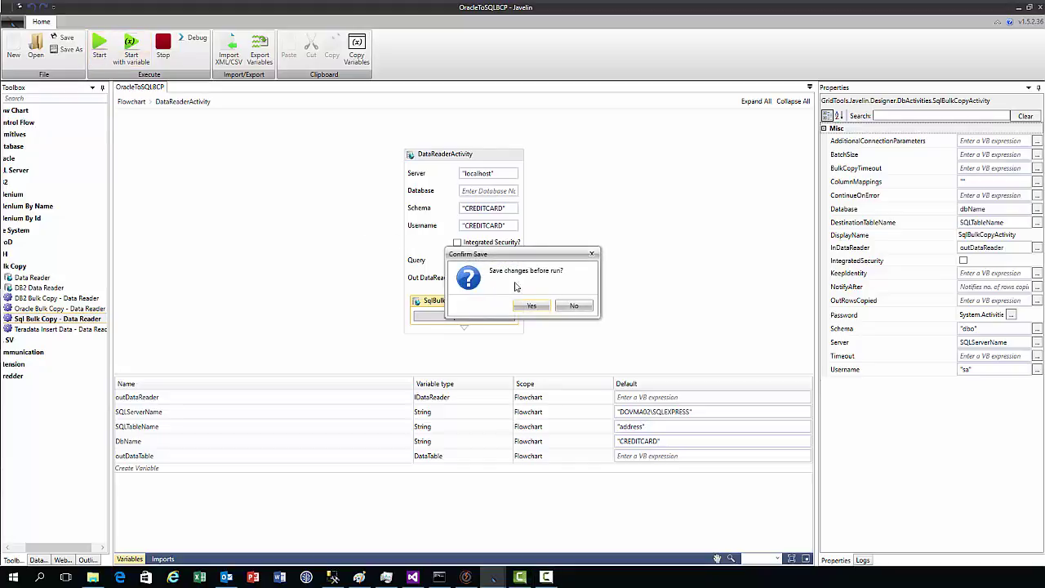
pyautogui.click(527, 304)
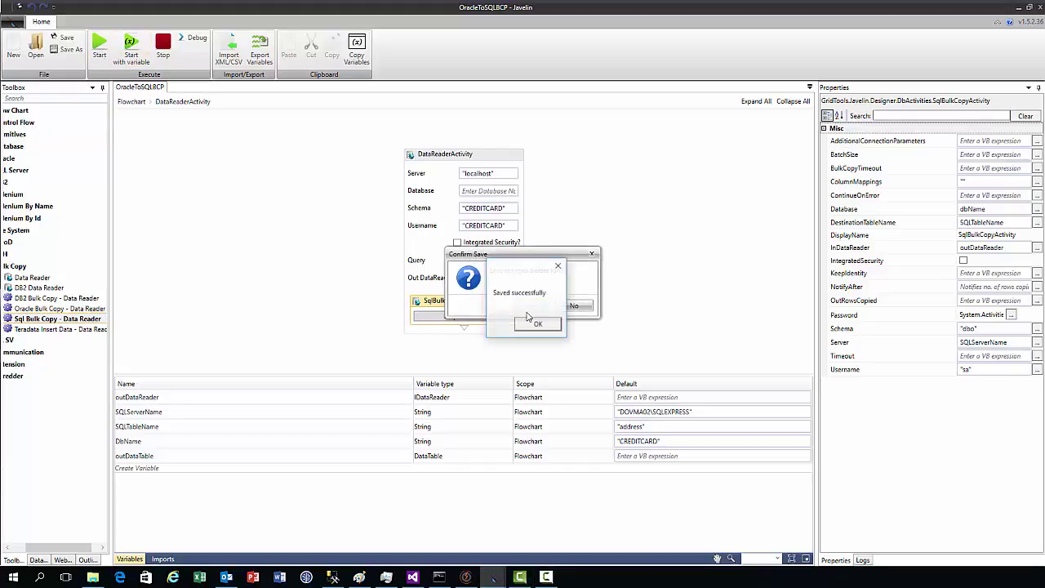
pyautogui.click(531, 324)
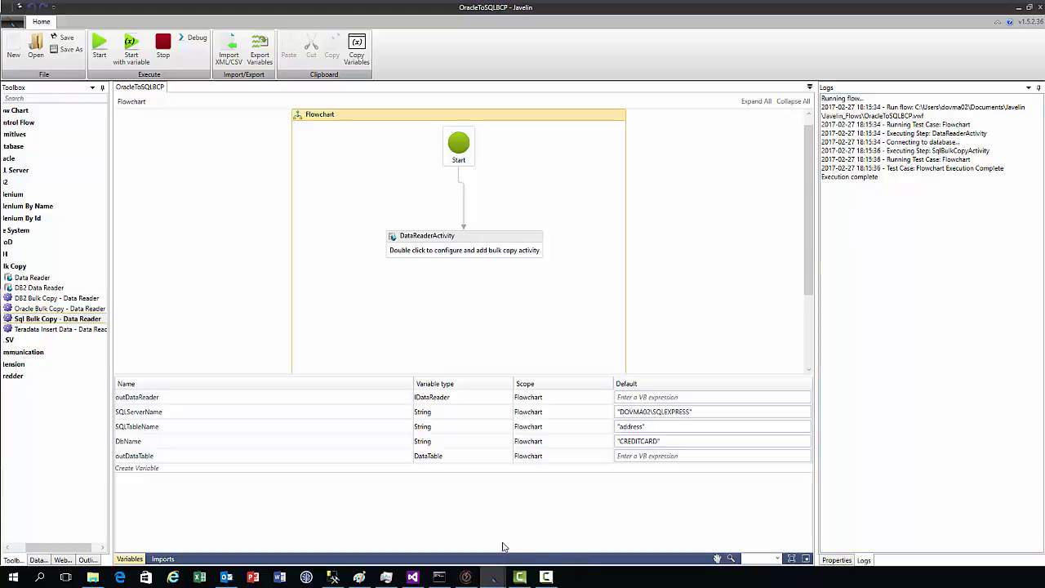
# - Back in Datamaker, tile the source and target SQL windows vertically
pyautogui.click(466, 576)
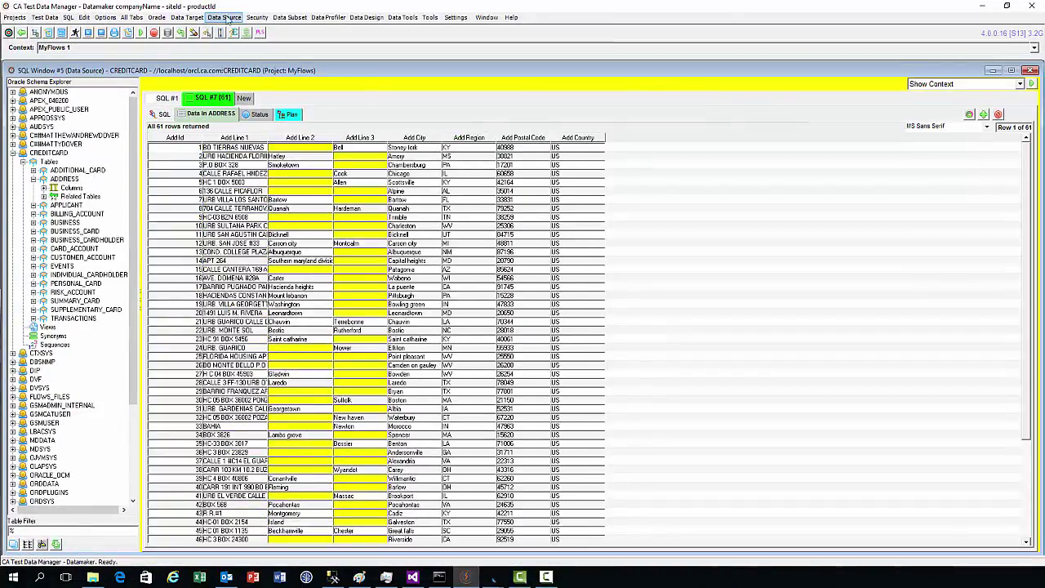
pyautogui.click(487, 17)
pyautogui.click(526, 31)
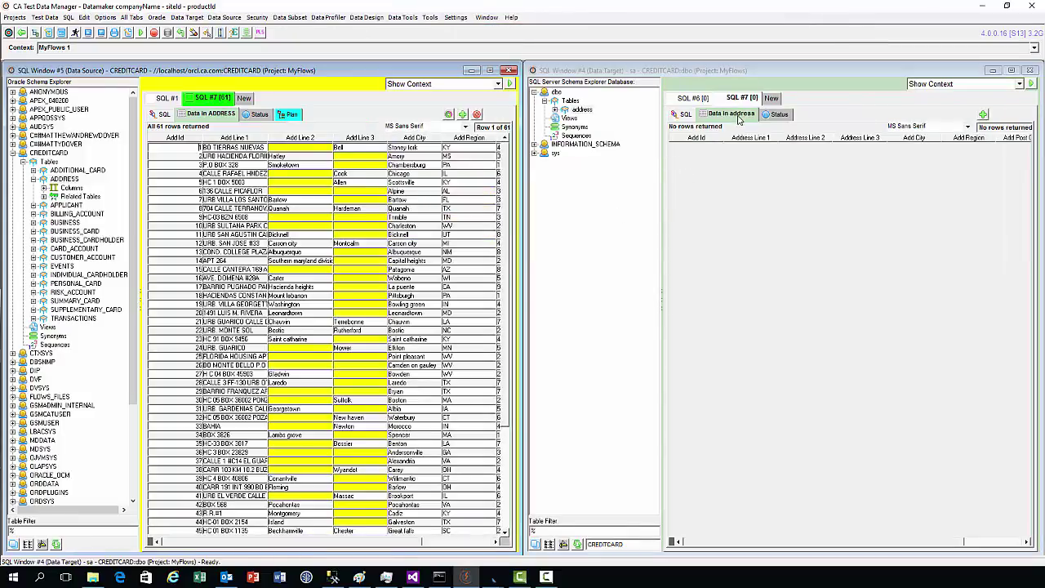
# - Re-query all rows of the SQL Server address table in a new tab
pyautogui.rightClick(578, 111)
pyautogui.moveTo(620, 117)
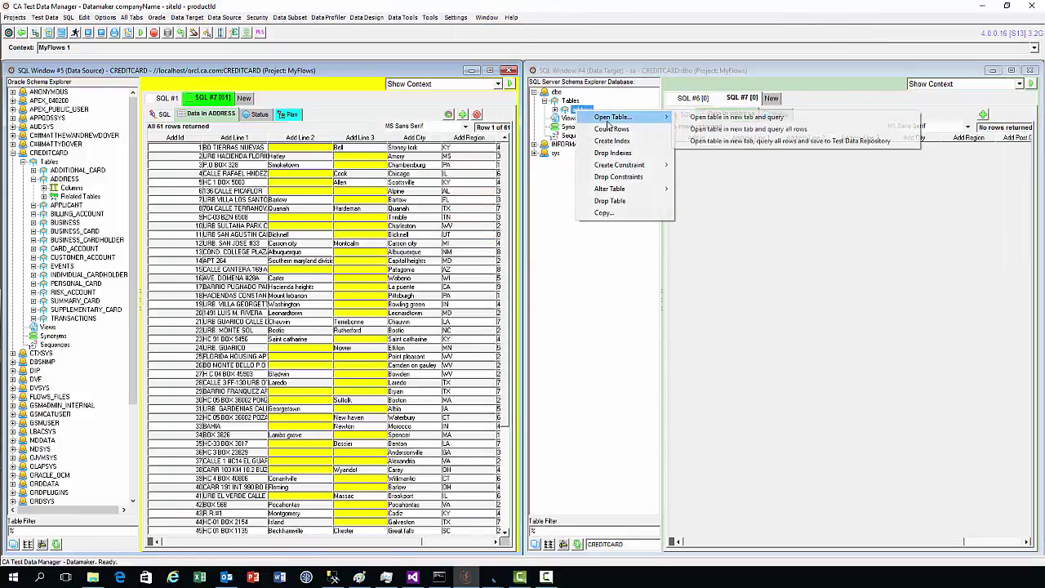
pyautogui.click(725, 129)
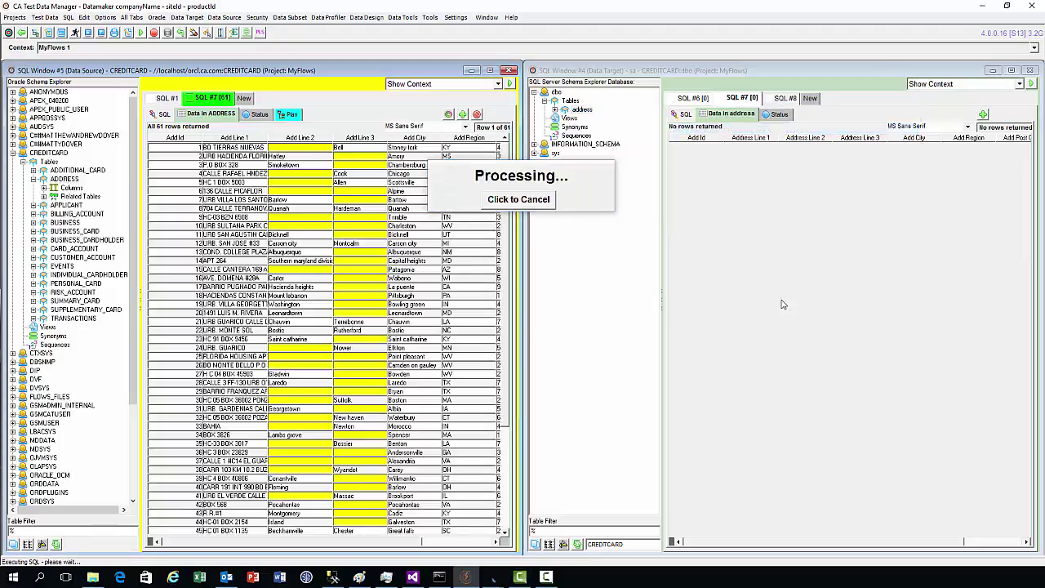